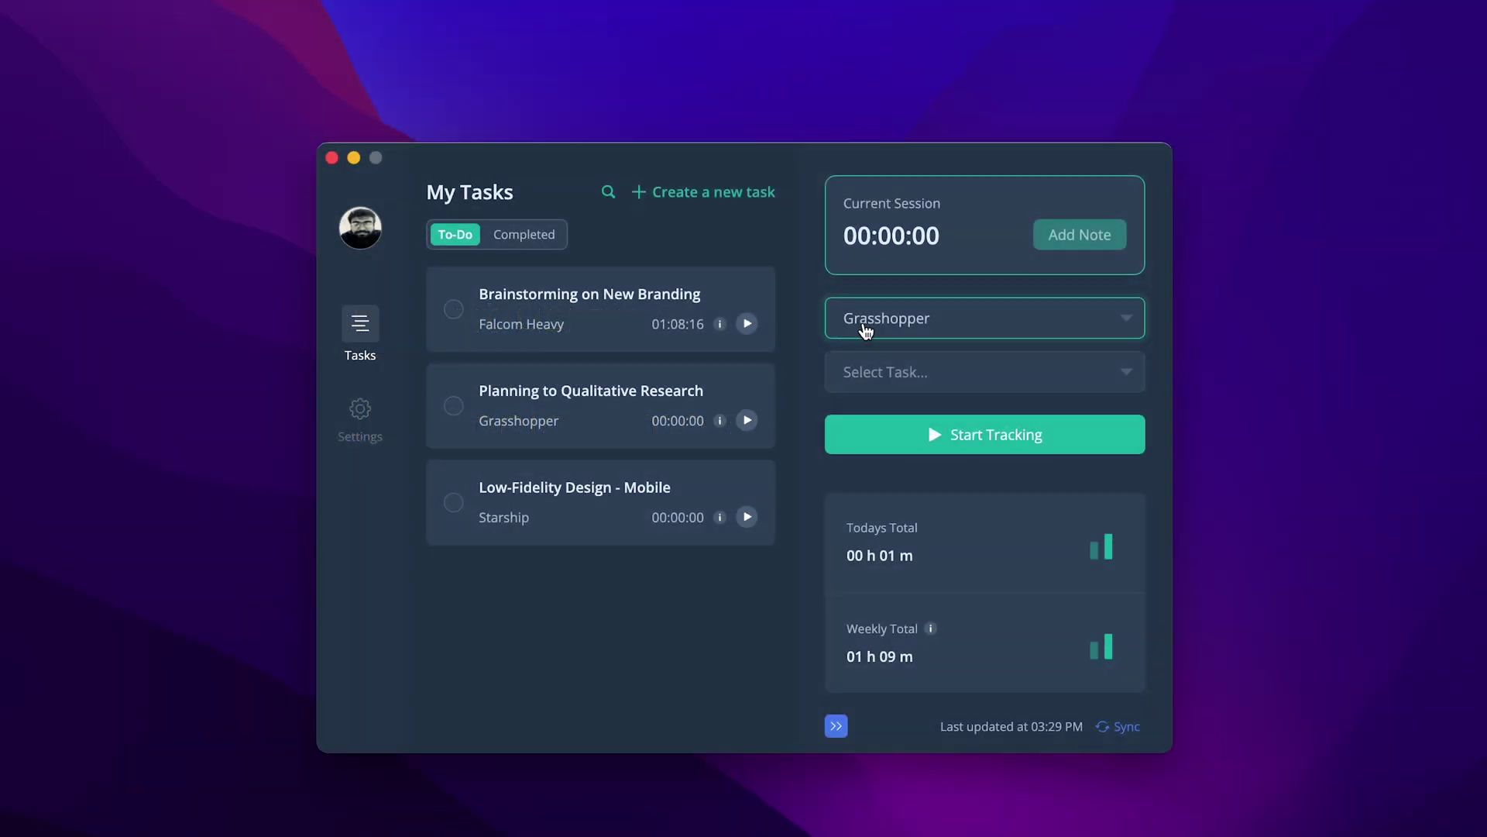
# Start tracking time on the Falcom Heavy project.
pyautogui.click(880, 371)
pyautogui.click(903, 449)
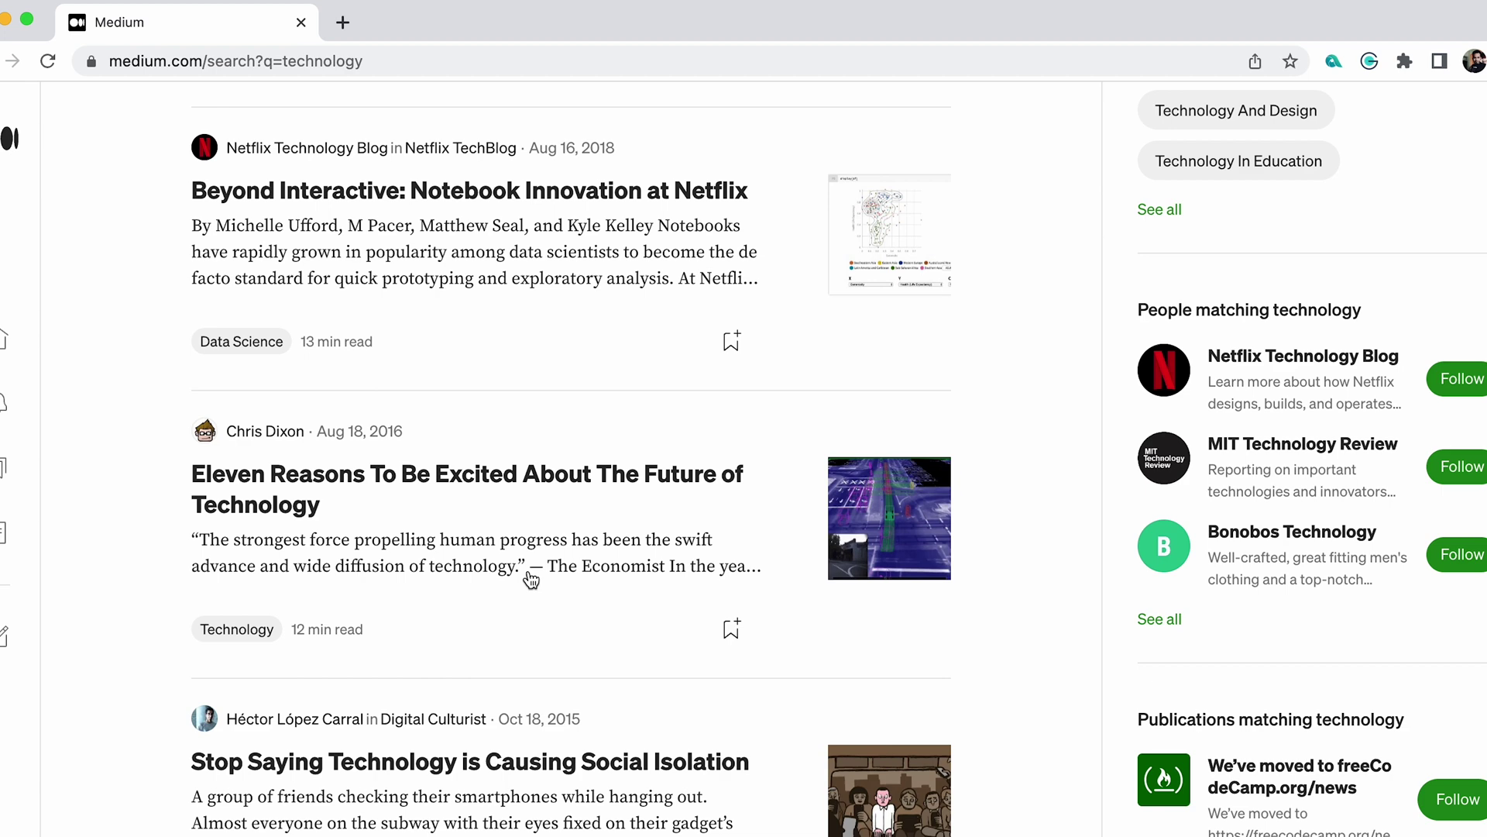
pyautogui.scroll(-3, 527, 575)
pyautogui.scroll(-3, 529, 578)
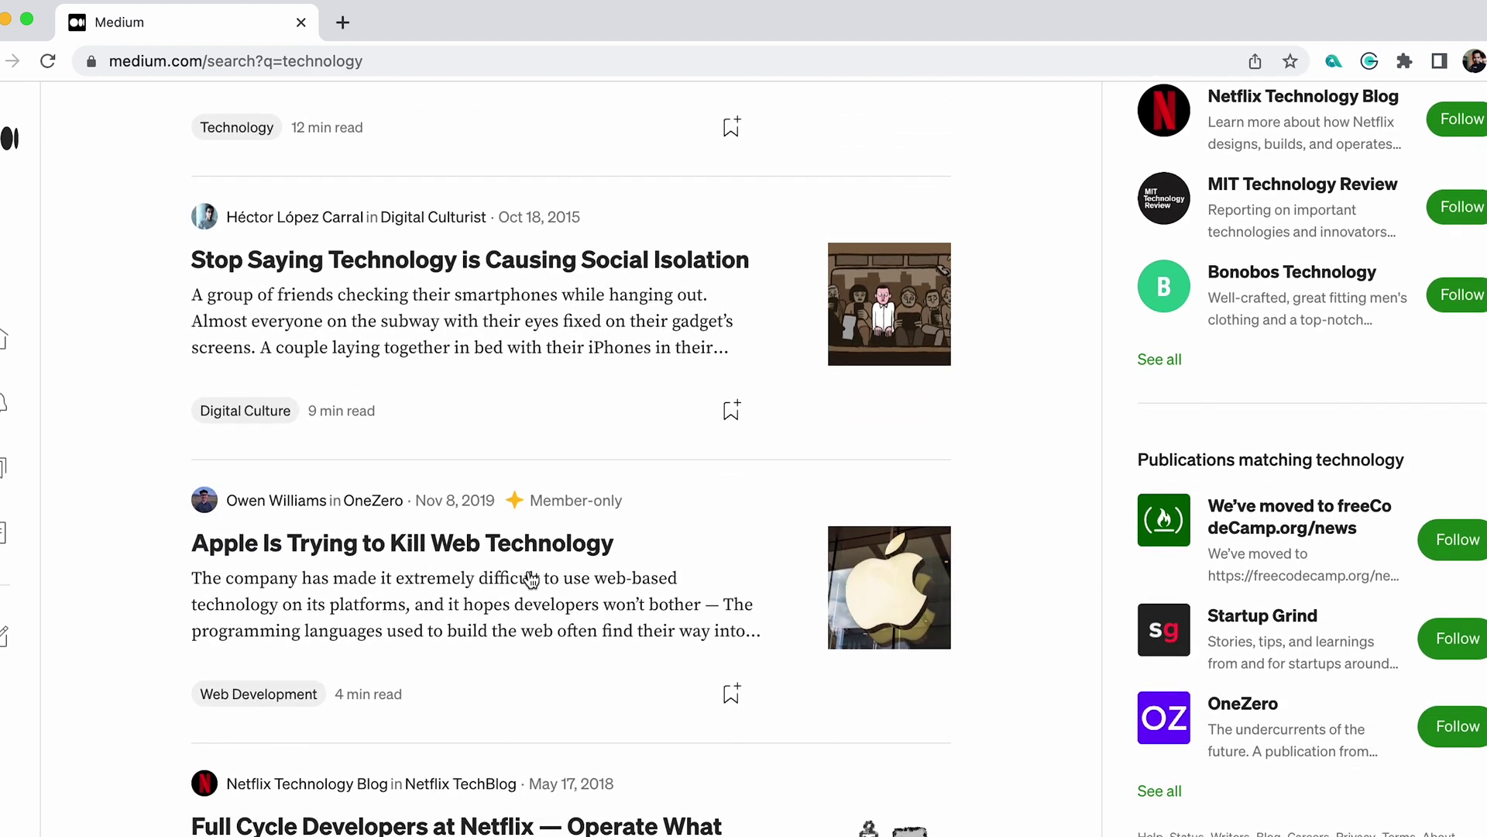
pyautogui.scroll(-2, 528, 578)
pyautogui.scroll(-2, 529, 575)
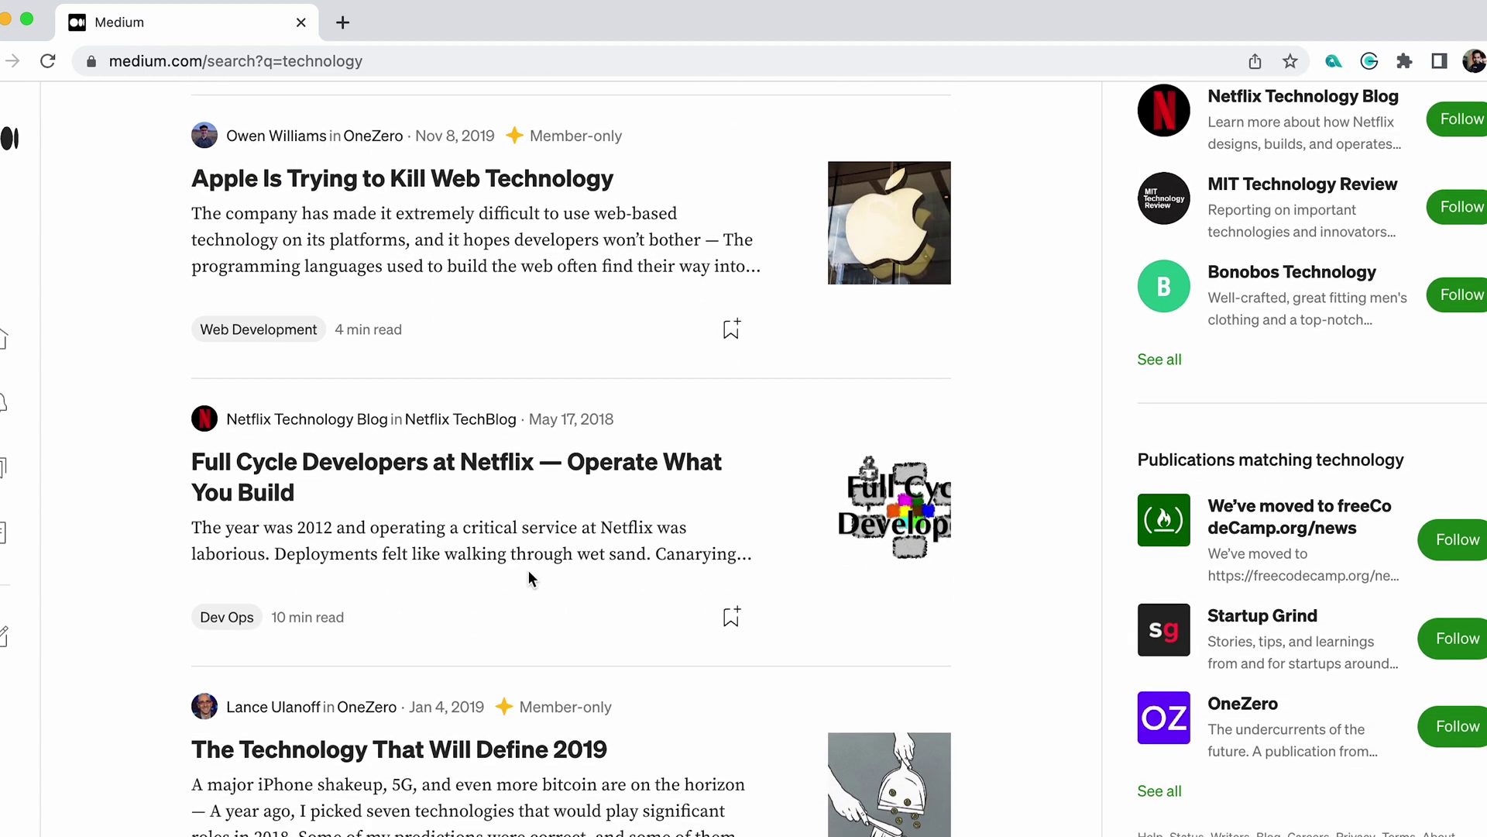
pyautogui.scroll(-4, 529, 575)
pyautogui.scroll(-2, 527, 569)
pyautogui.scroll(-2, 527, 569)
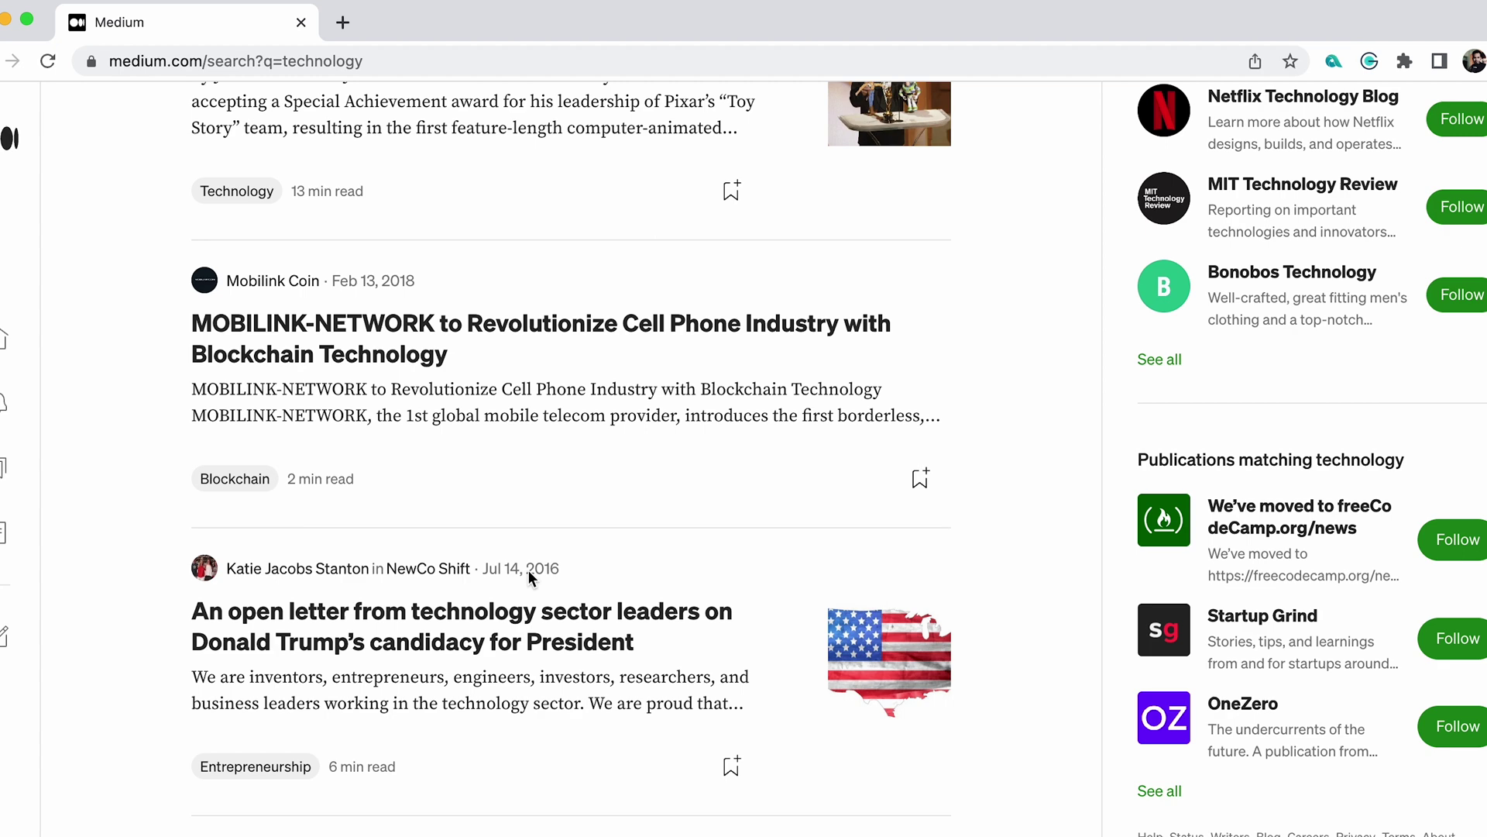
pyautogui.scroll(-2, 529, 570)
pyautogui.scroll(-3, 528, 570)
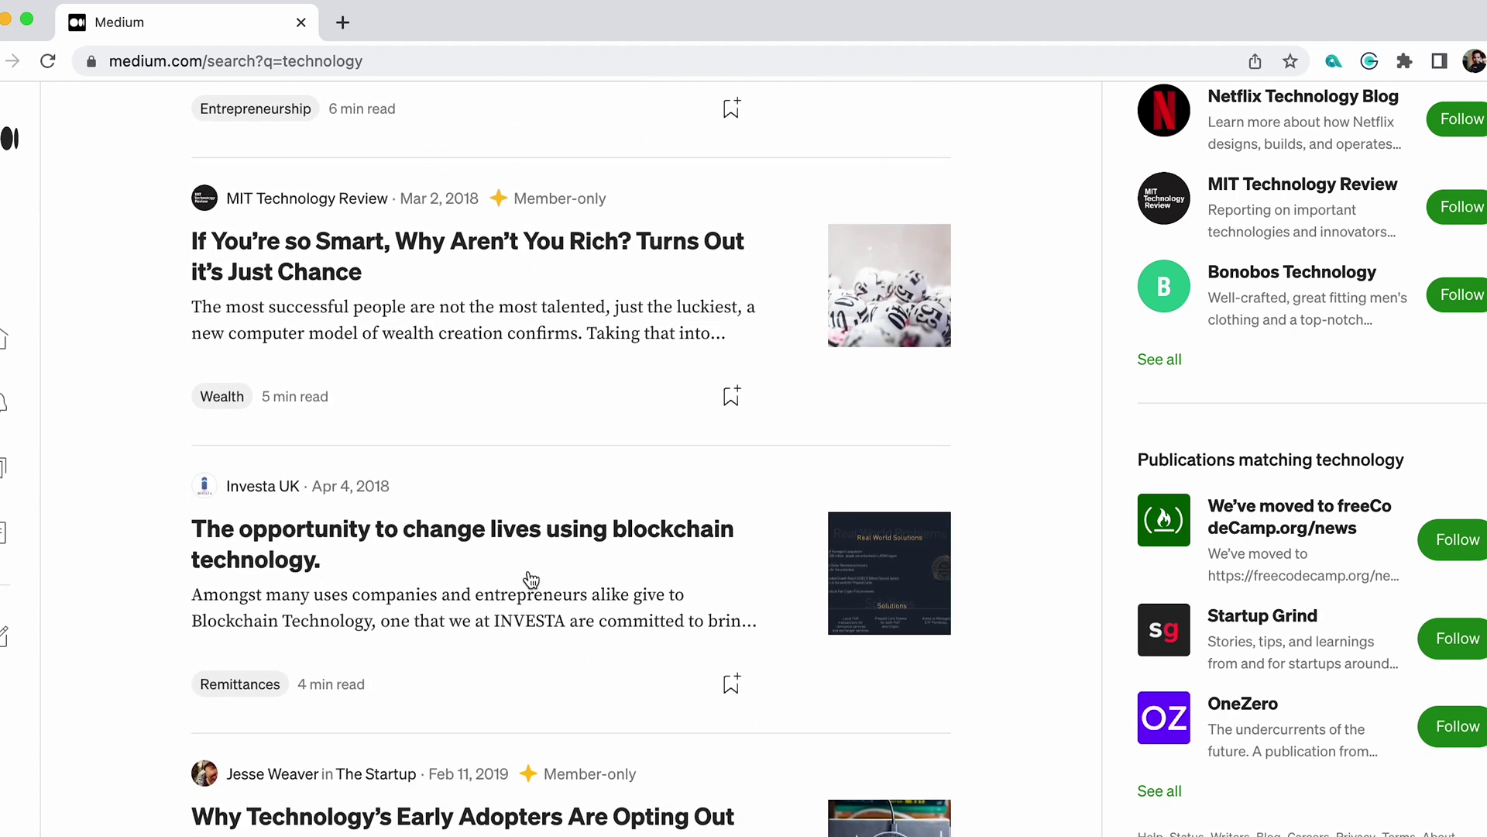
pyautogui.scroll(-2, 528, 570)
pyautogui.scroll(-2, 529, 577)
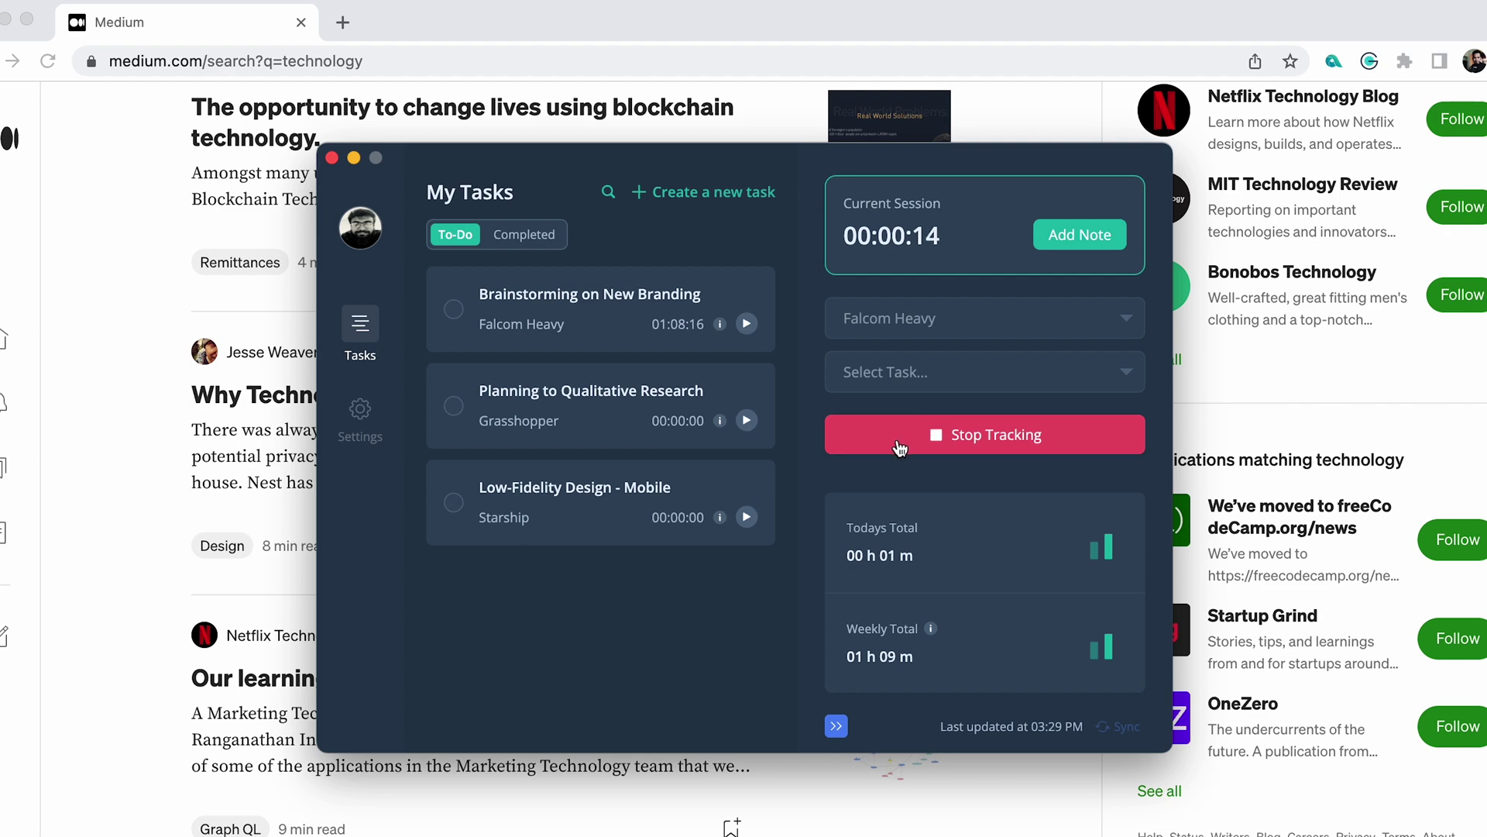
# Stop the running Falcom Heavy tracking session.
pyautogui.click(898, 448)
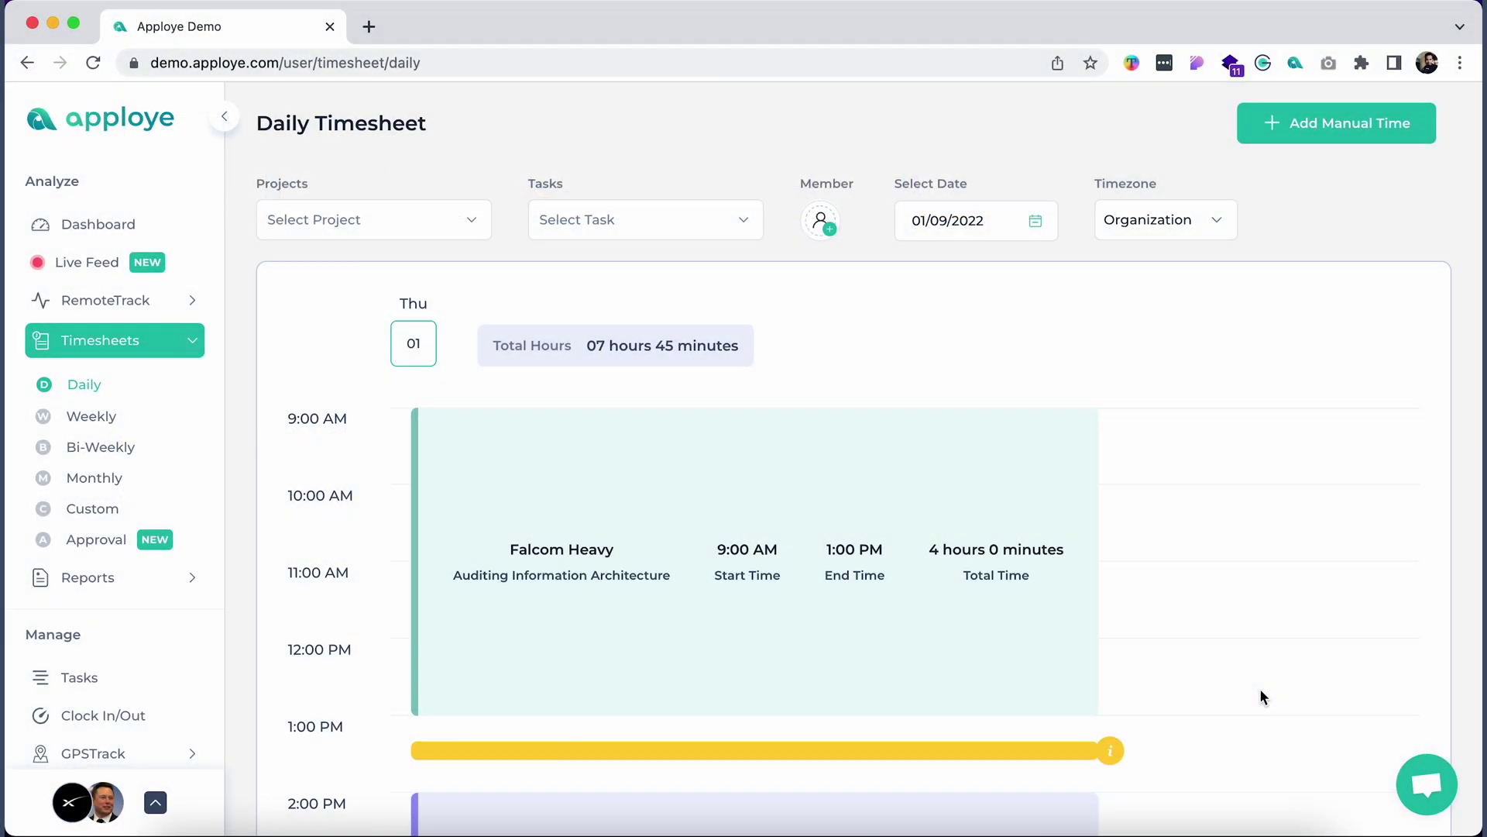
pyautogui.scroll(-5, 1260, 691)
pyautogui.scroll(4, 1259, 689)
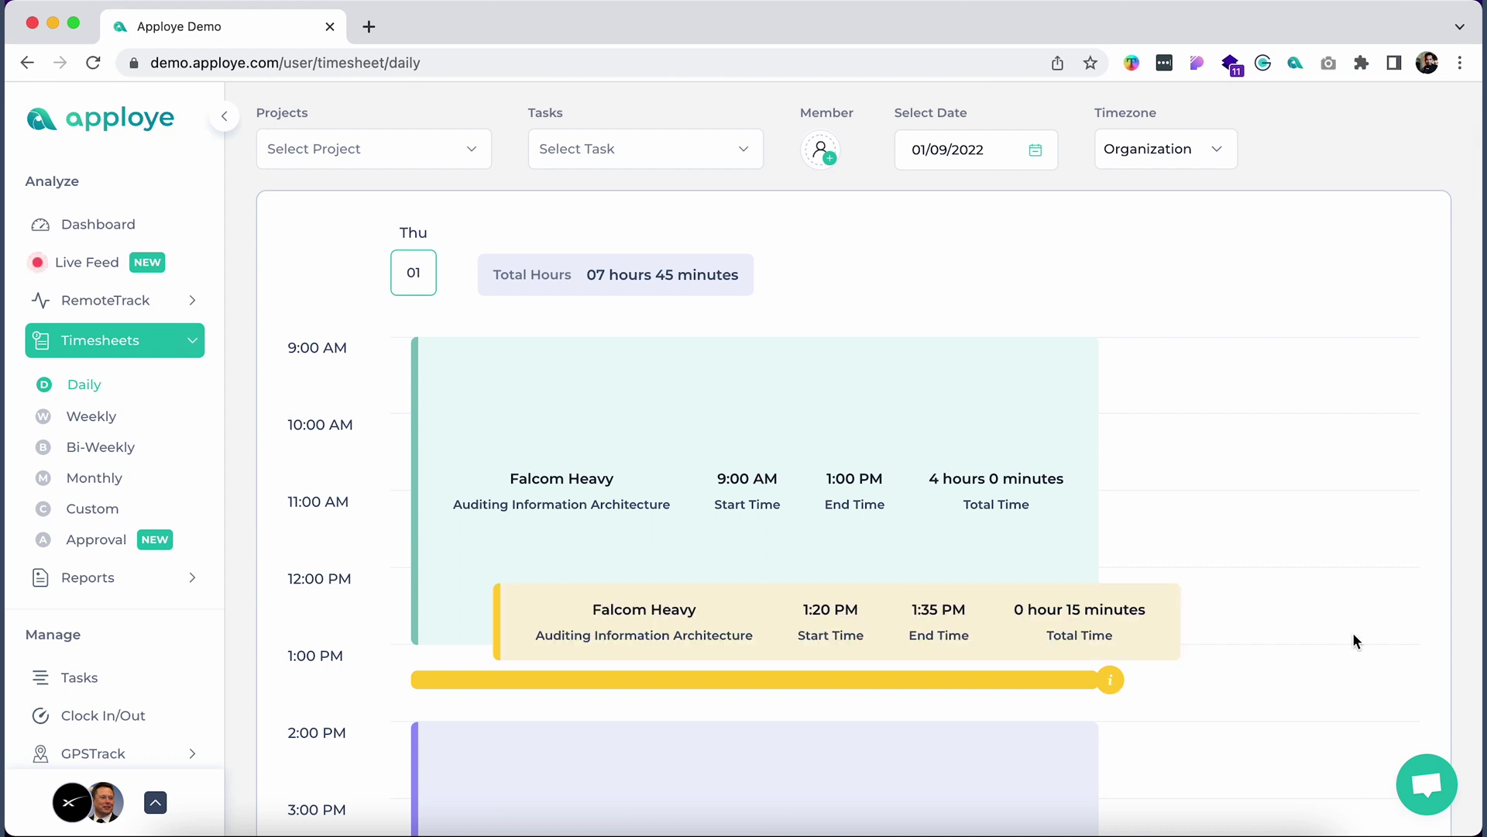
pyautogui.scroll(2, 1347, 638)
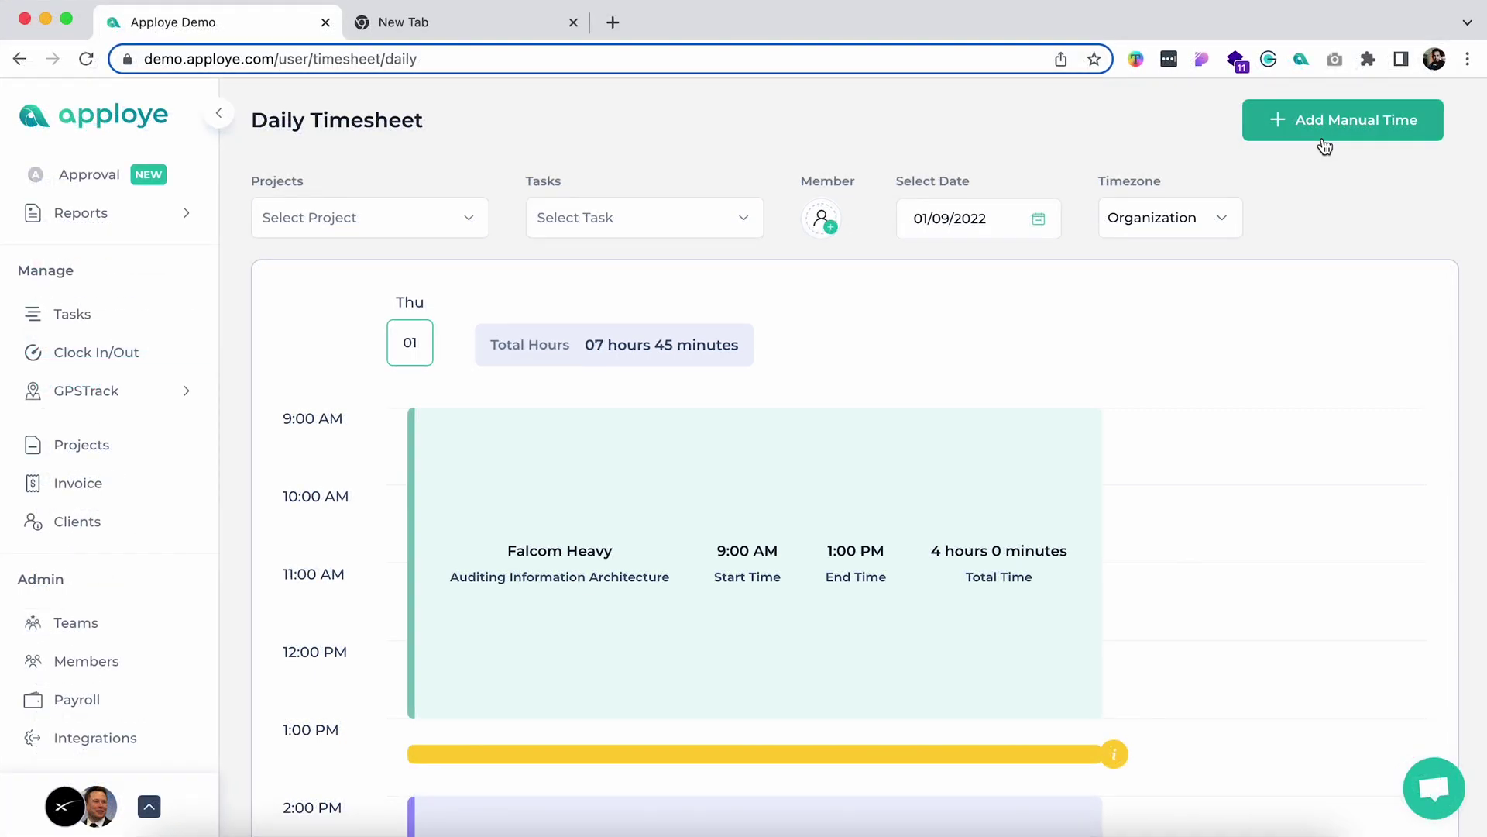
# Start a manual time entry assigned to Falcom Heavy and begin its reason.
pyautogui.click(1325, 131)
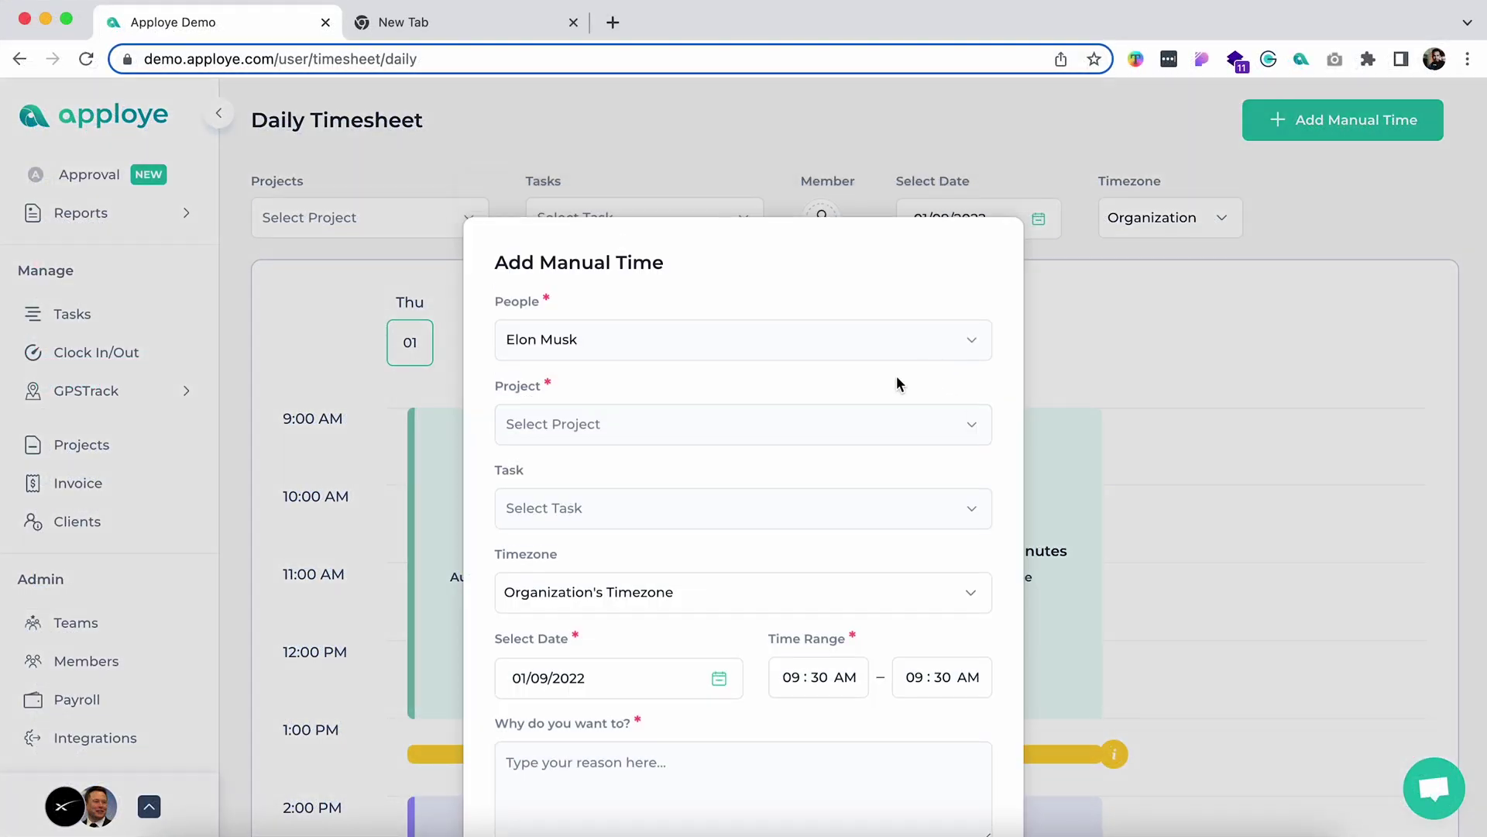
pyautogui.click(717, 424)
pyautogui.click(635, 487)
pyautogui.click(655, 698)
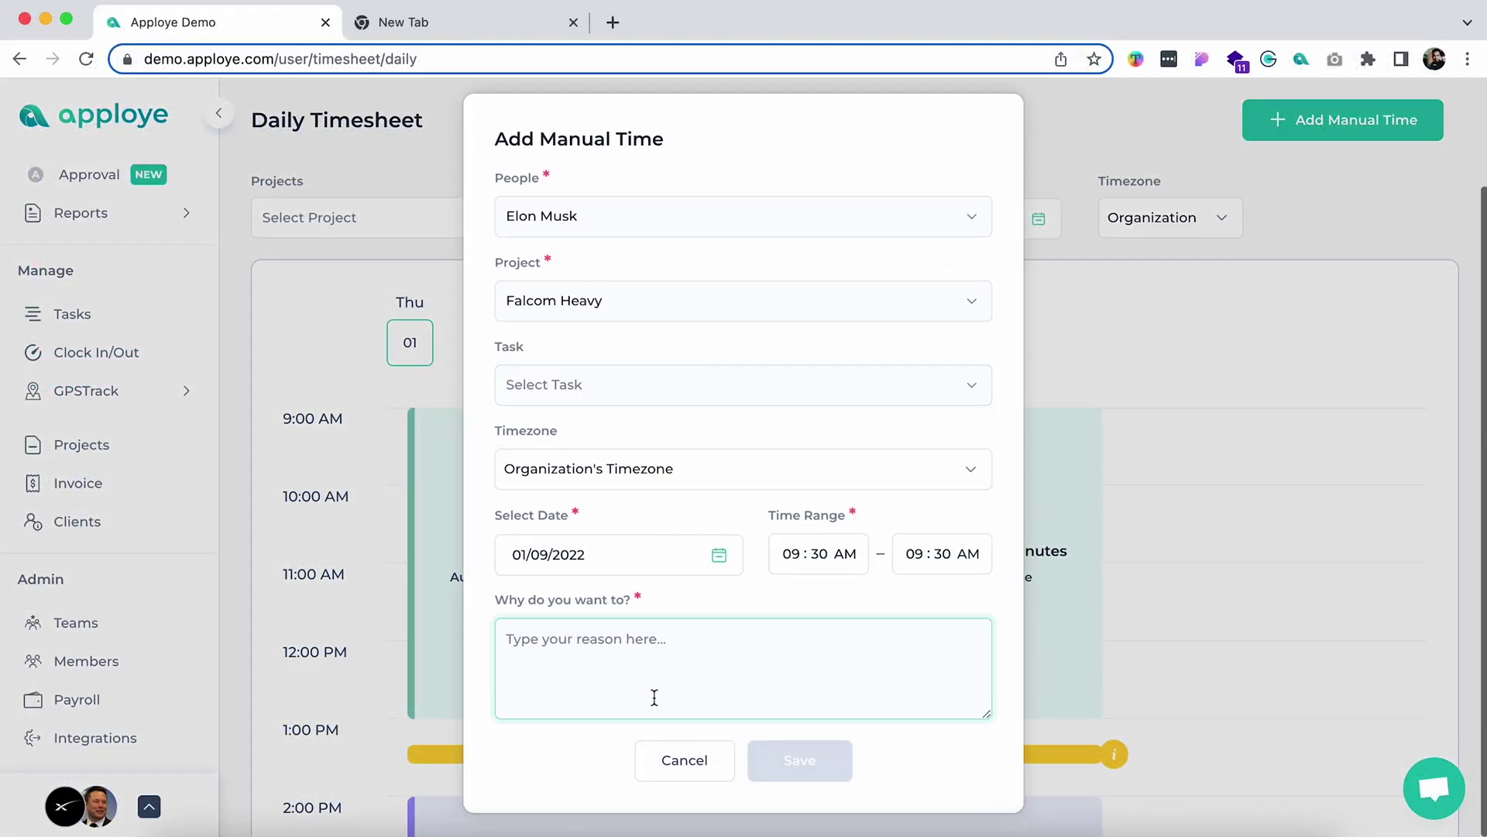
pyautogui.write('I forgot to start tracking time')
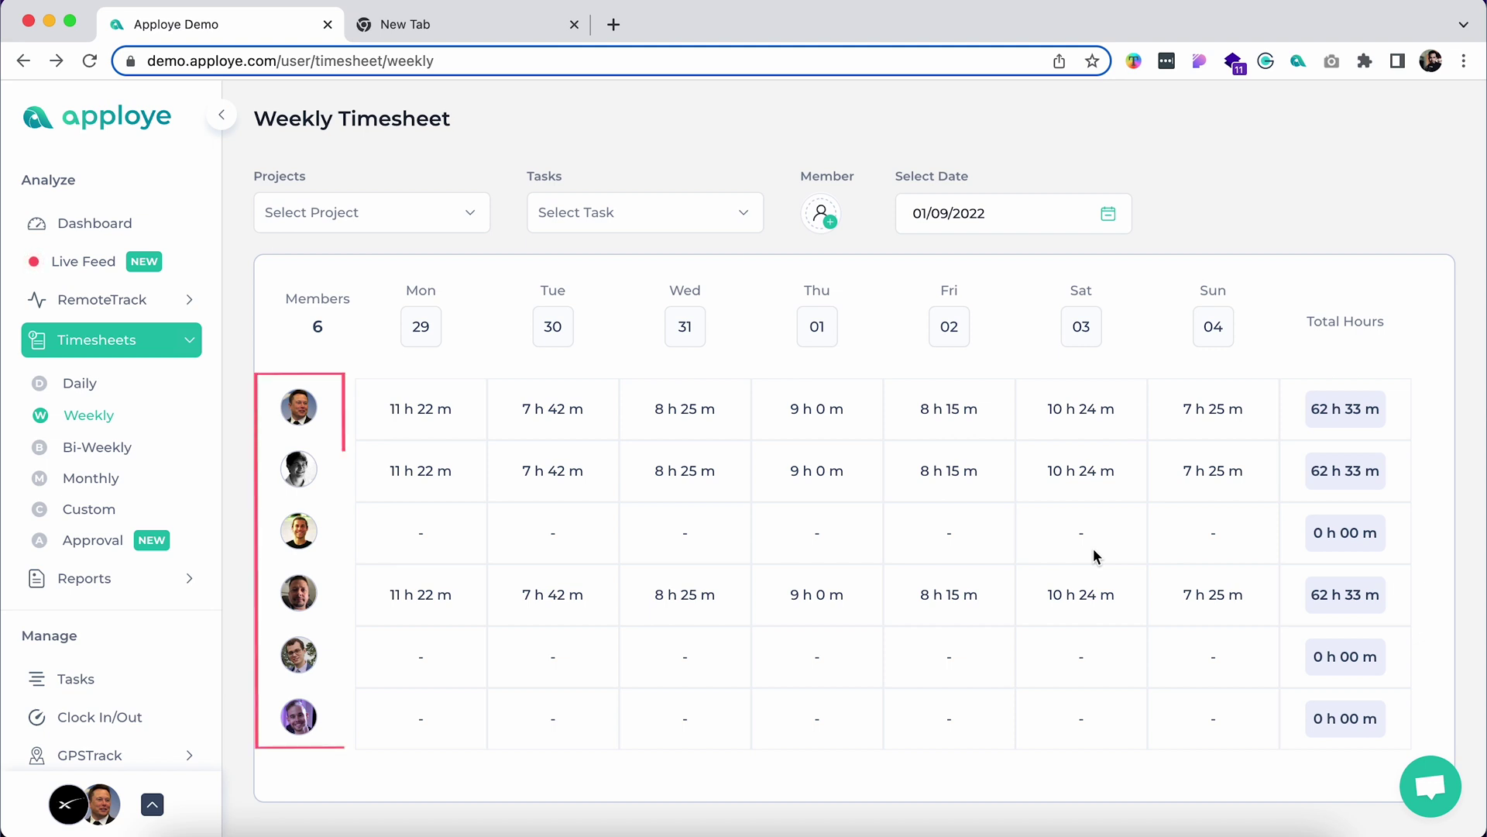
# Filter the August 29 – September 04 weekly timesheet to one member.
pyautogui.click(821, 215)
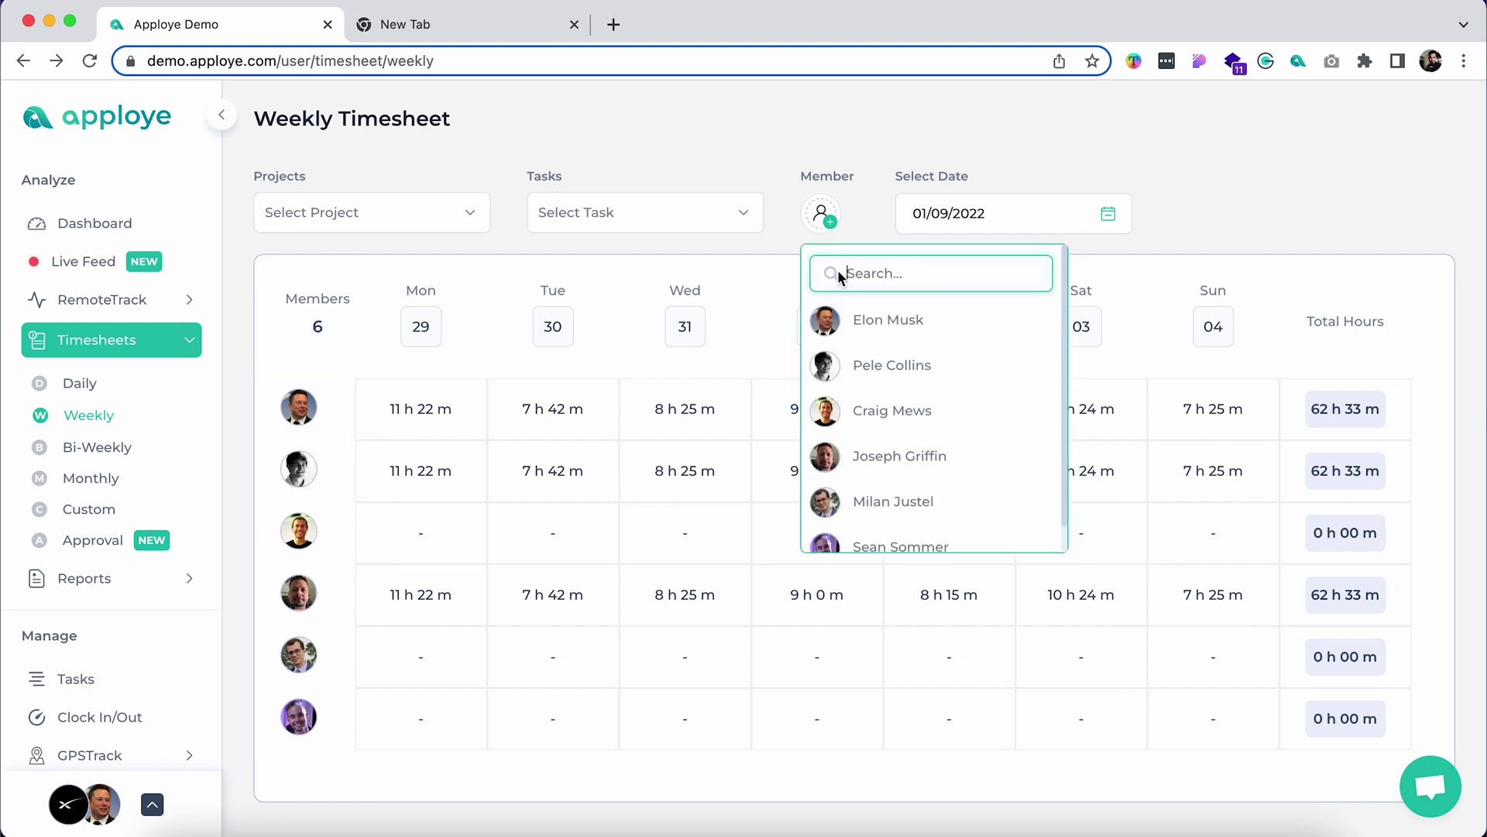
pyautogui.click(861, 329)
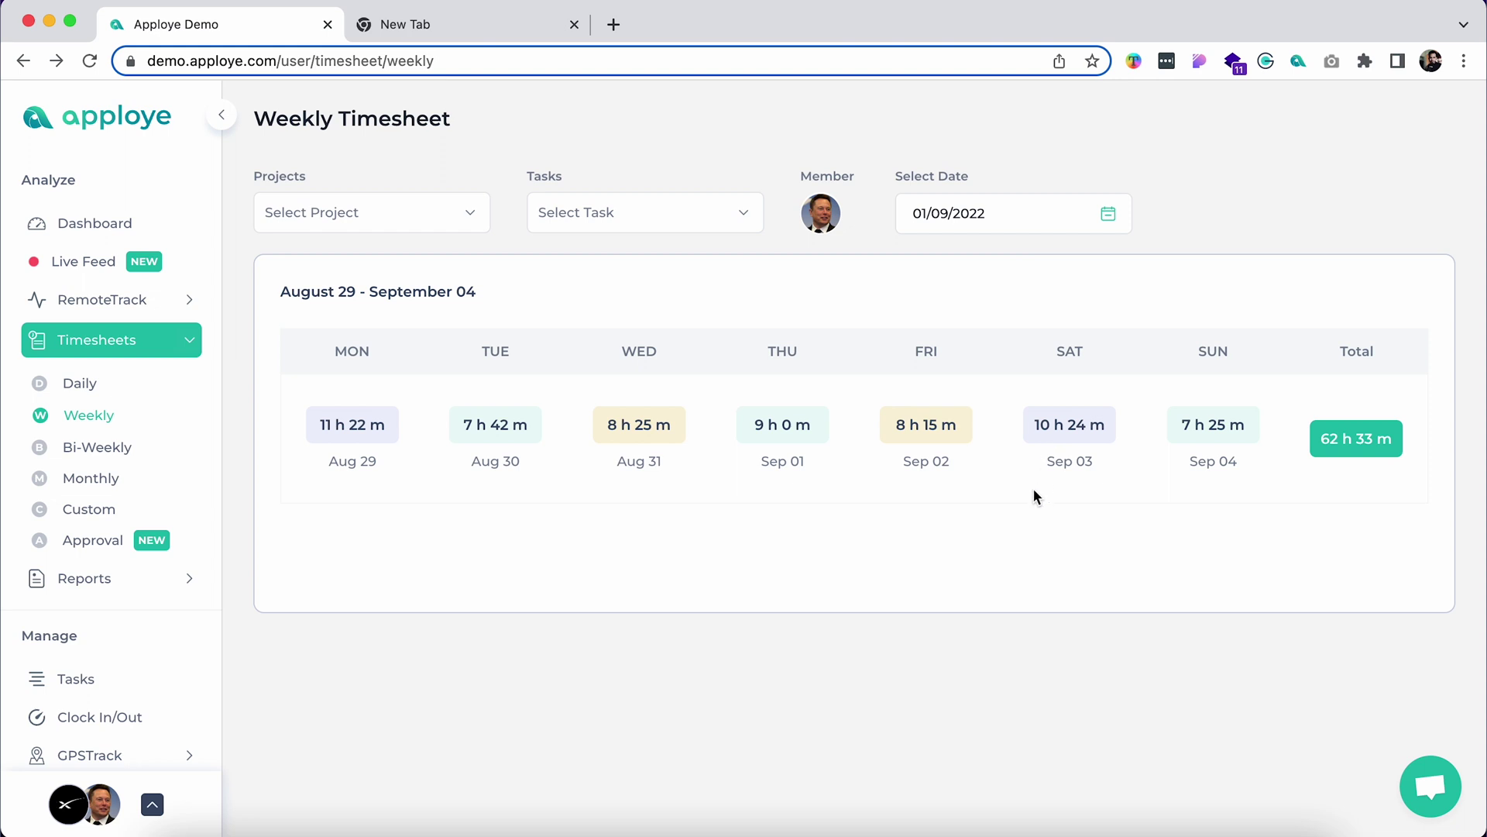